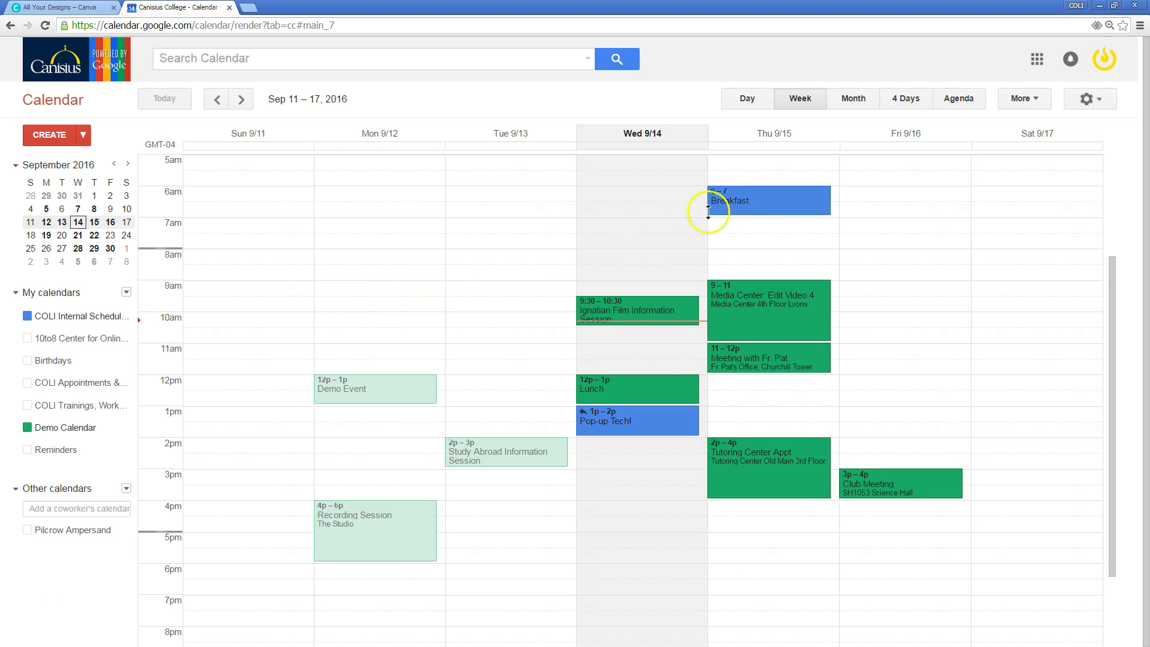
- From the Google apps launcher, choose Calendar to reload the Sep 11–17, 2016 week
click(1036, 60)
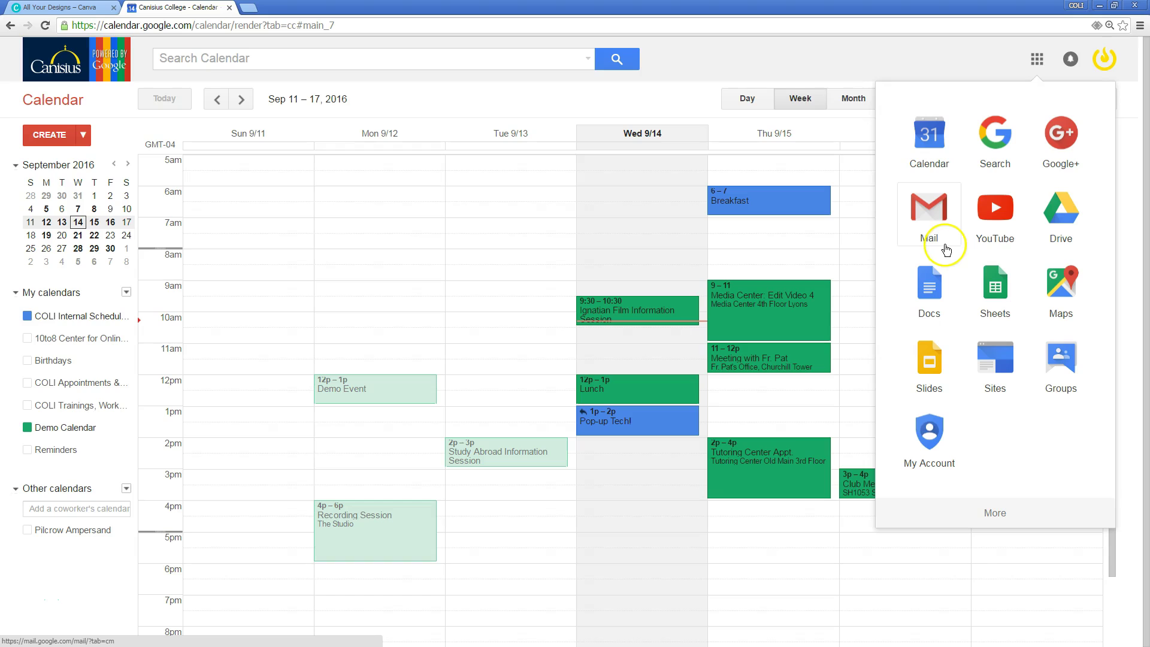
click(1058, 244)
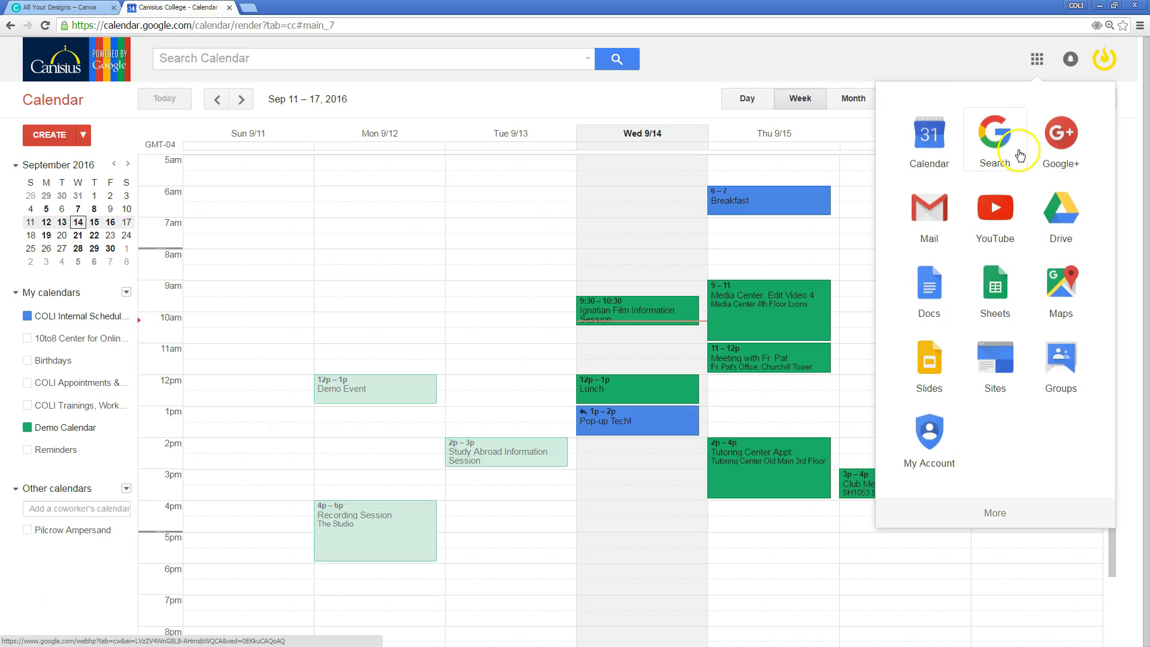
click(932, 142)
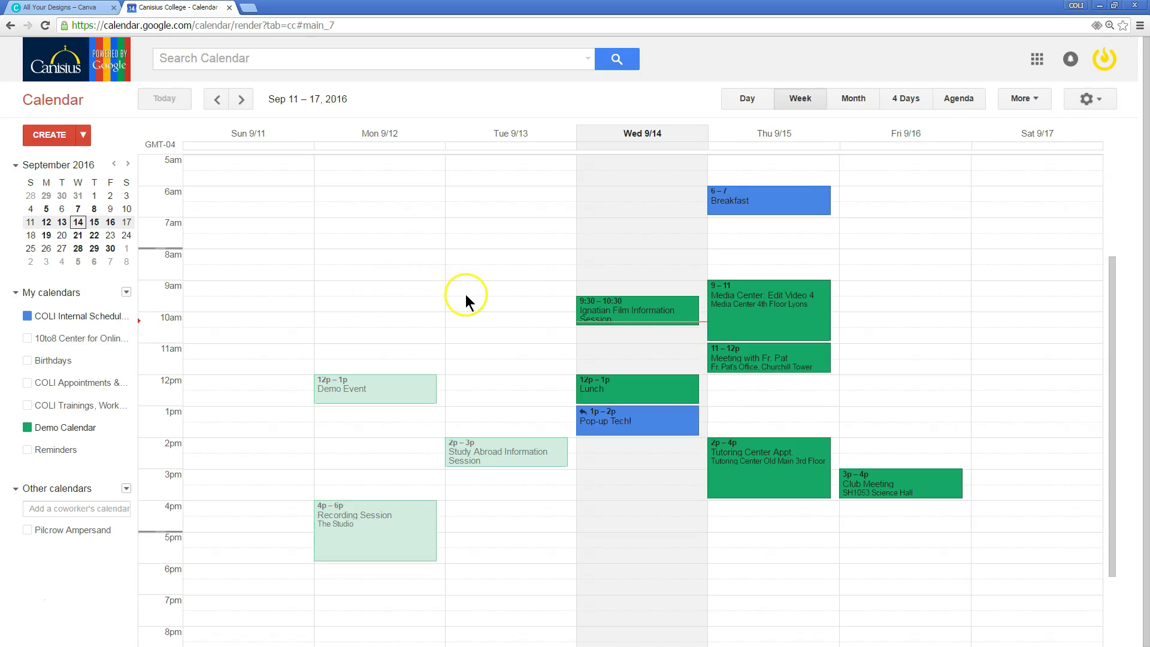
- Cycle through Day, Week and Month views, ending on the Agenda list from Sep 14
click(746, 98)
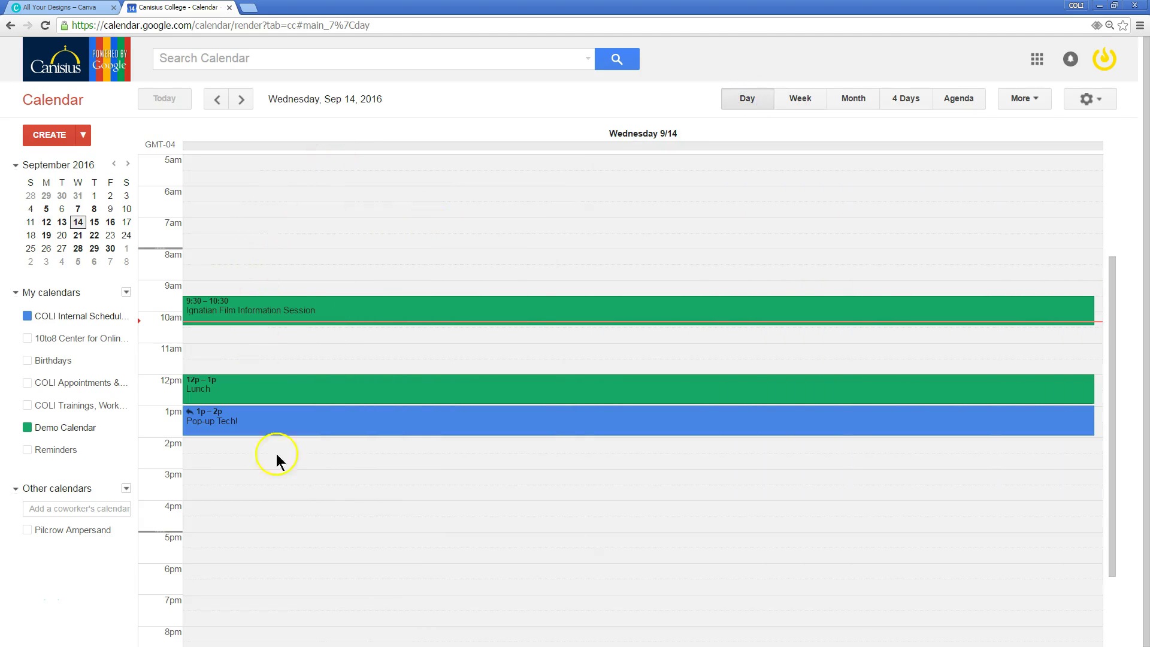
scroll(332, 513, down, 2)
scroll(334, 513, up, 4)
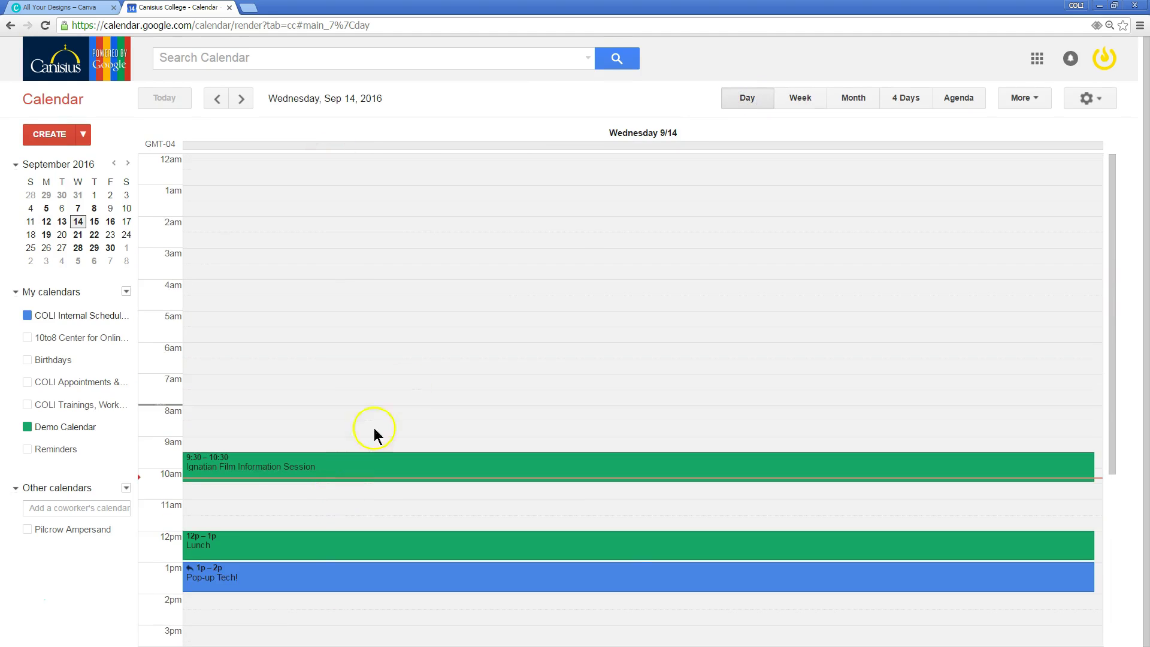
click(800, 97)
scroll(581, 328, down, 3)
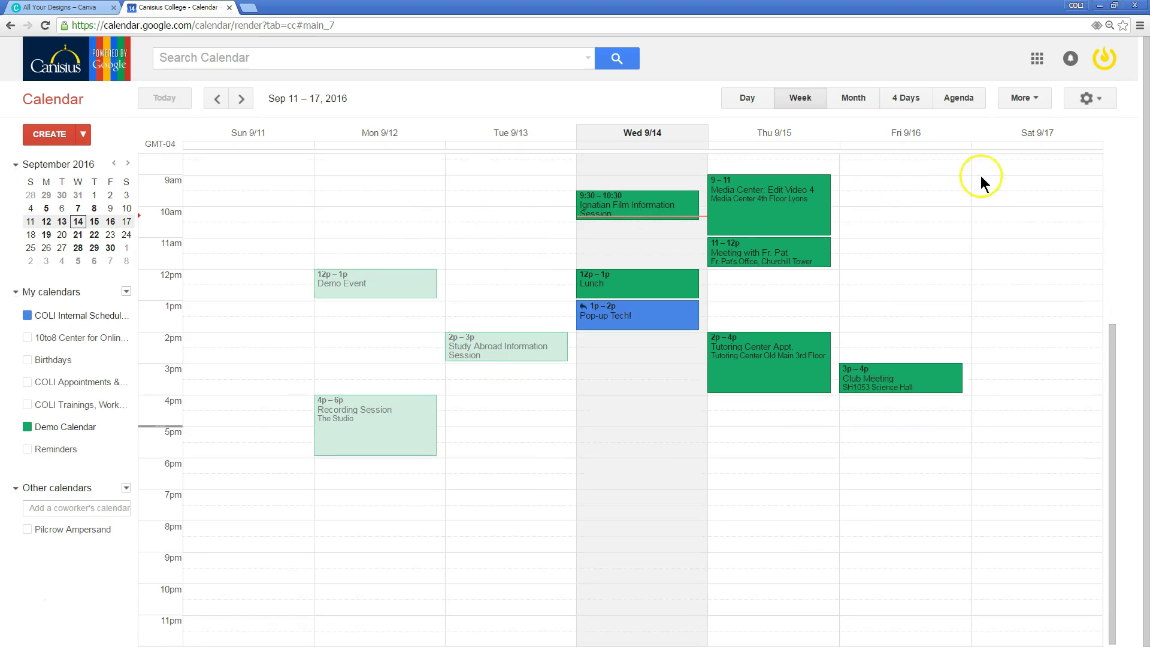
click(854, 99)
click(970, 99)
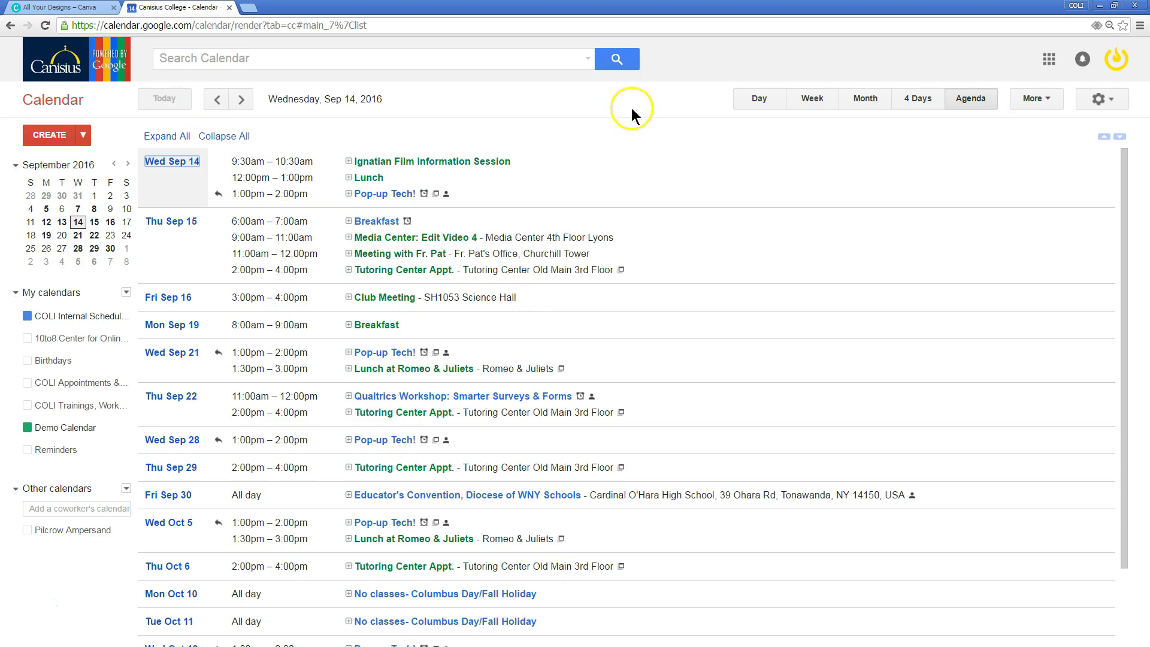
- Return to the week view, uncheck COLI Internal Schedule, and leave 10to8 hidden
click(802, 102)
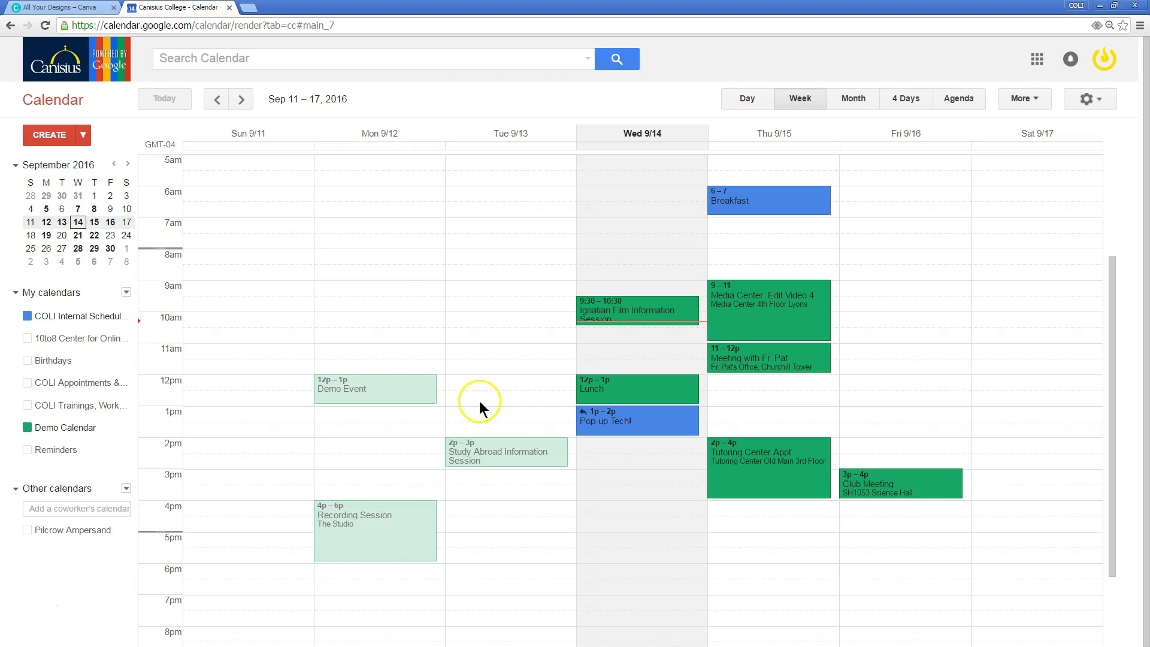
click(96, 338)
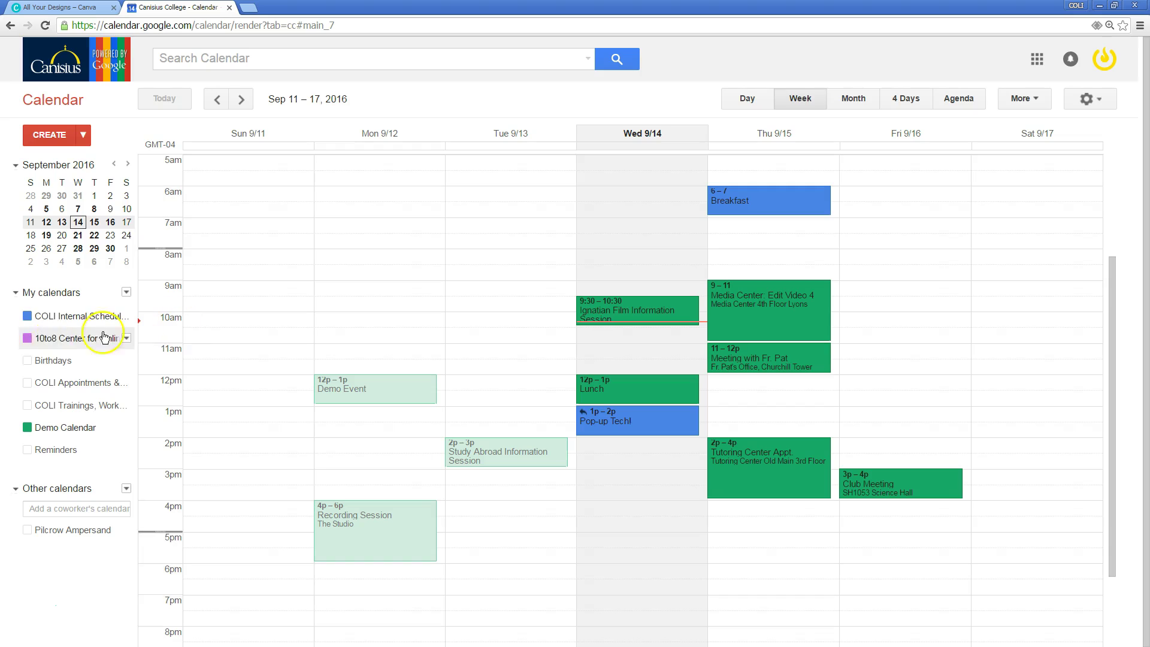
click(27, 315)
click(96, 339)
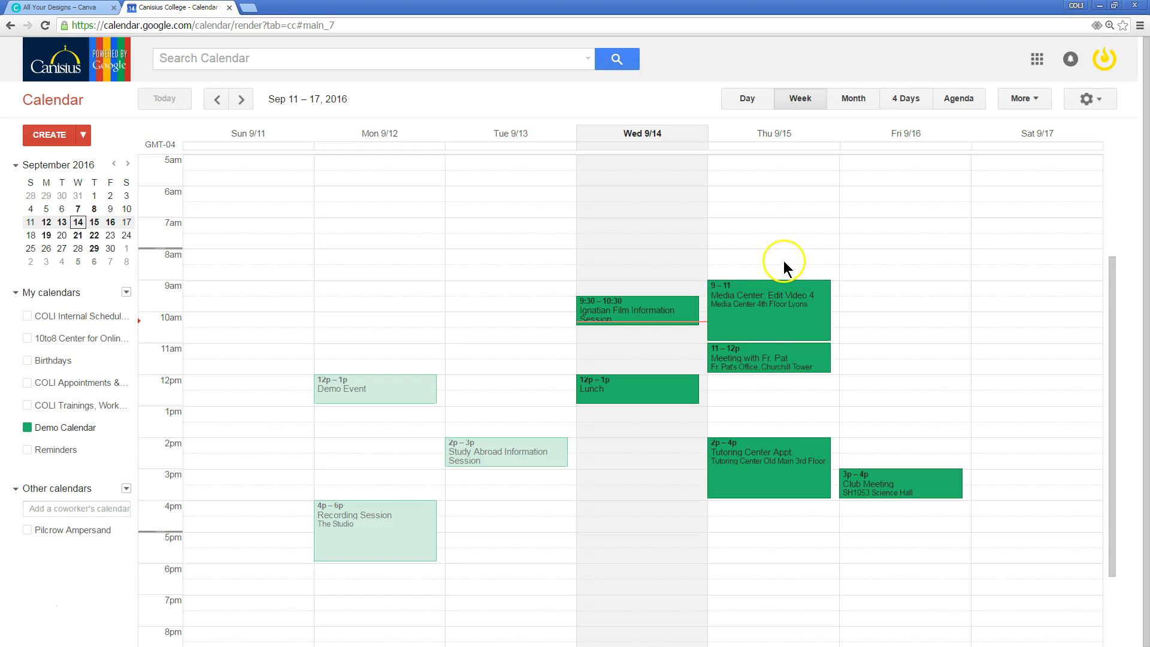
- Create 'Breakfast with Friends' in the Thursday 8am slot and view its details
click(723, 254)
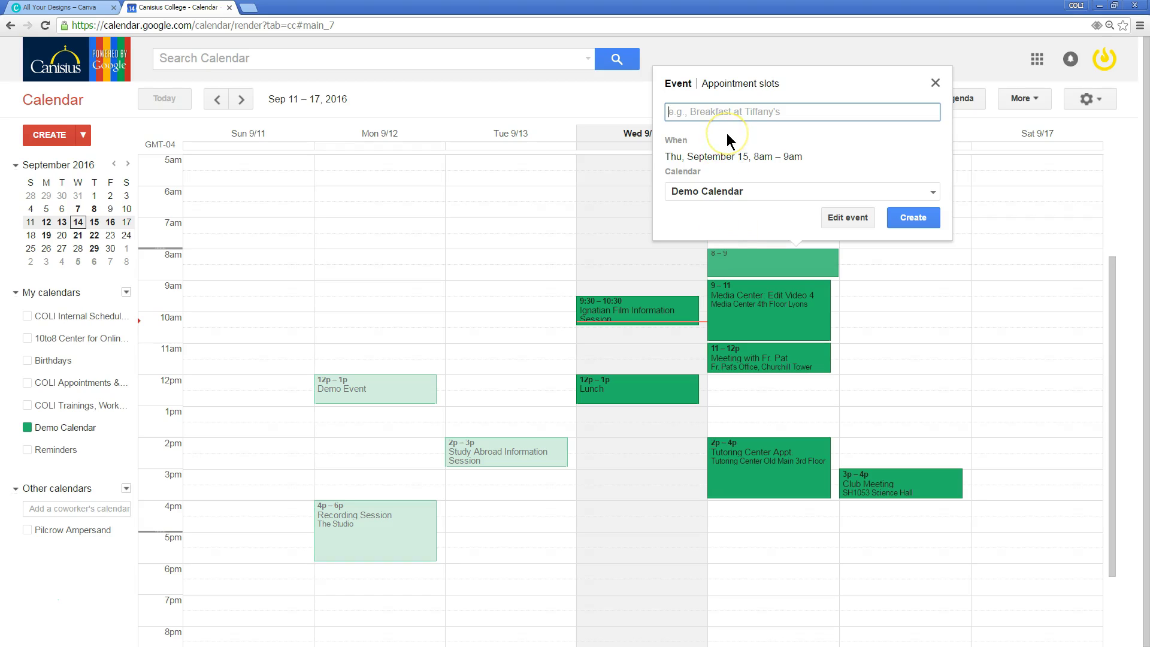
text(Breakfast with)
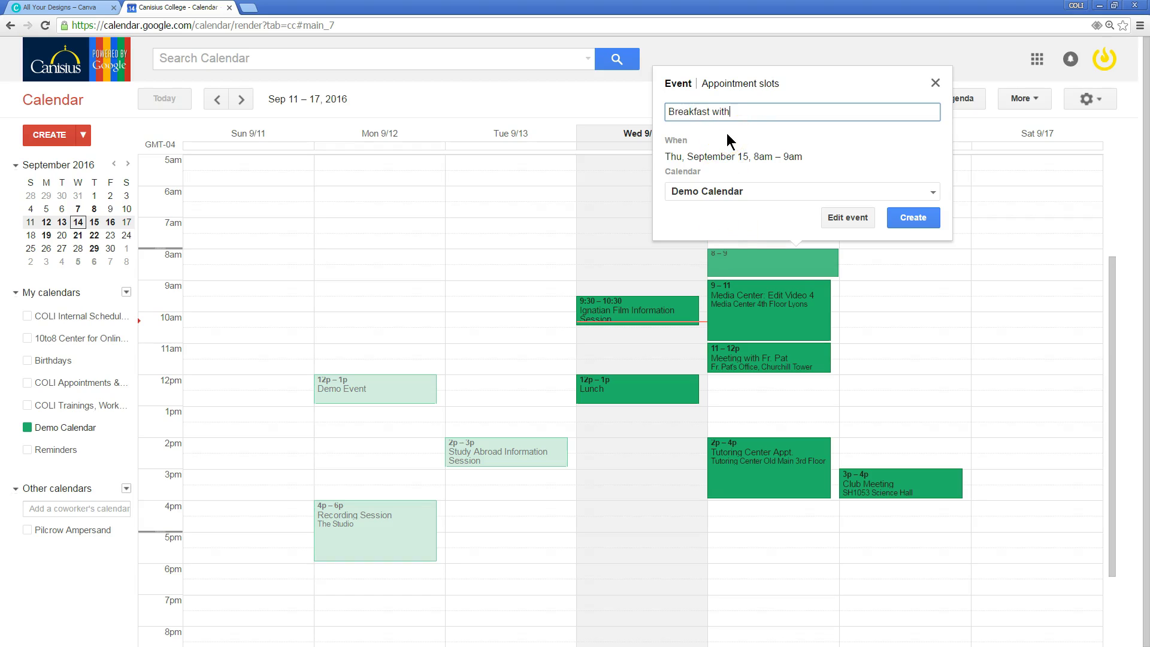
text( Friends)
click(903, 217)
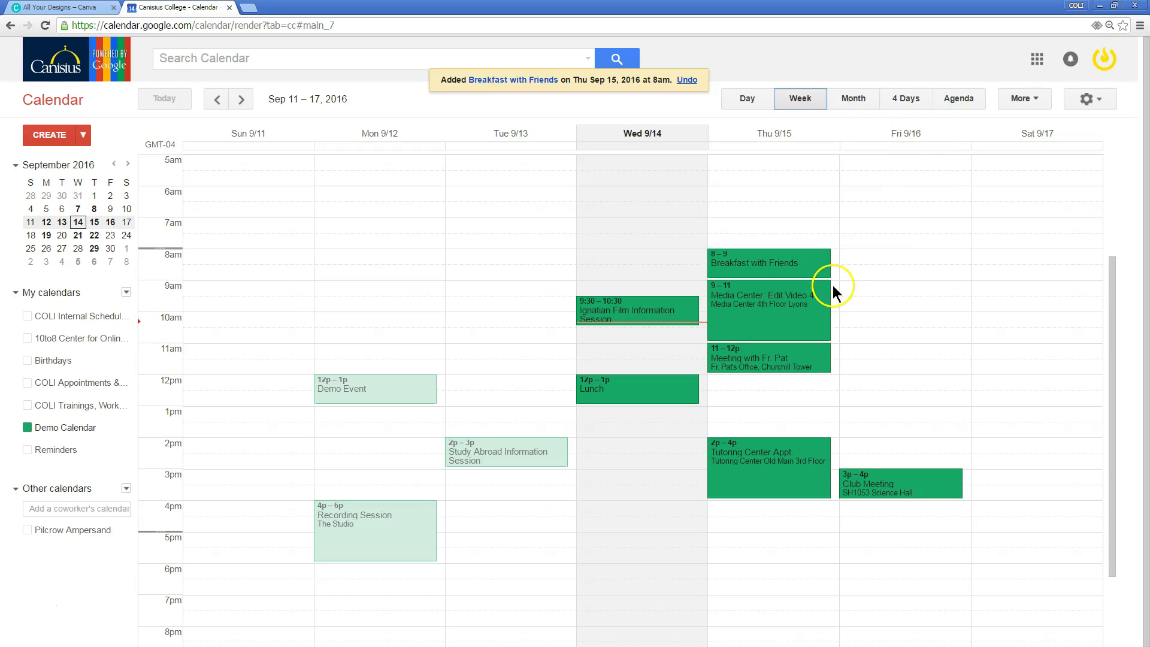
click(812, 260)
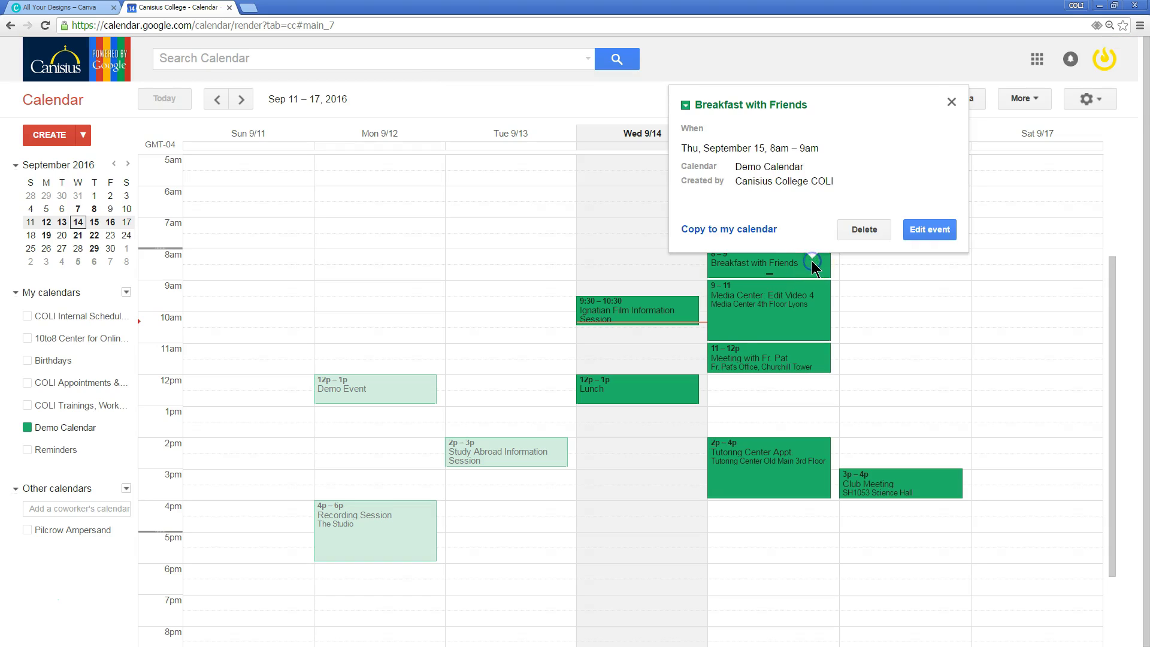
- Open Breakfast with Friends' full edit page without adding guests, then save it
click(922, 231)
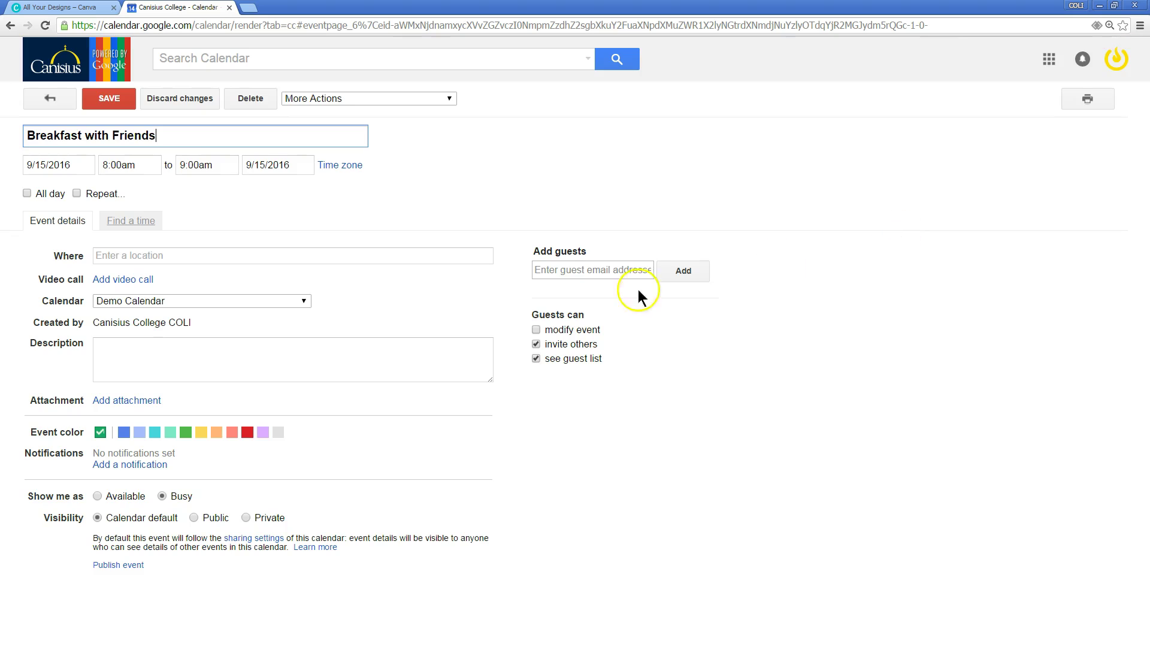
click(561, 271)
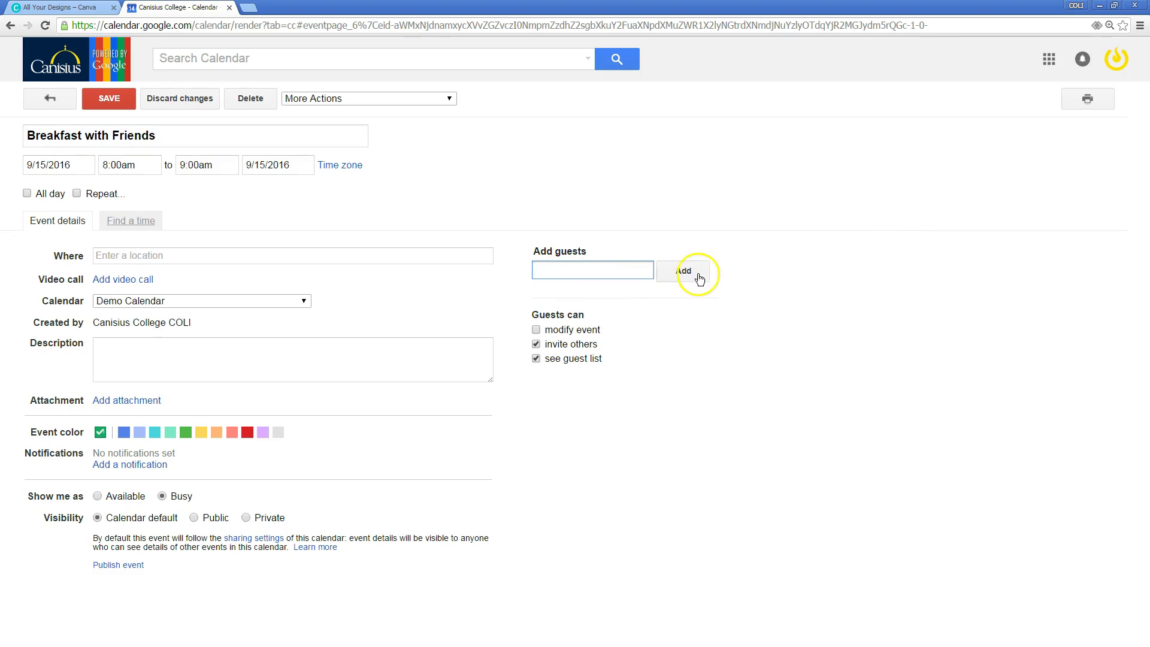
click(109, 106)
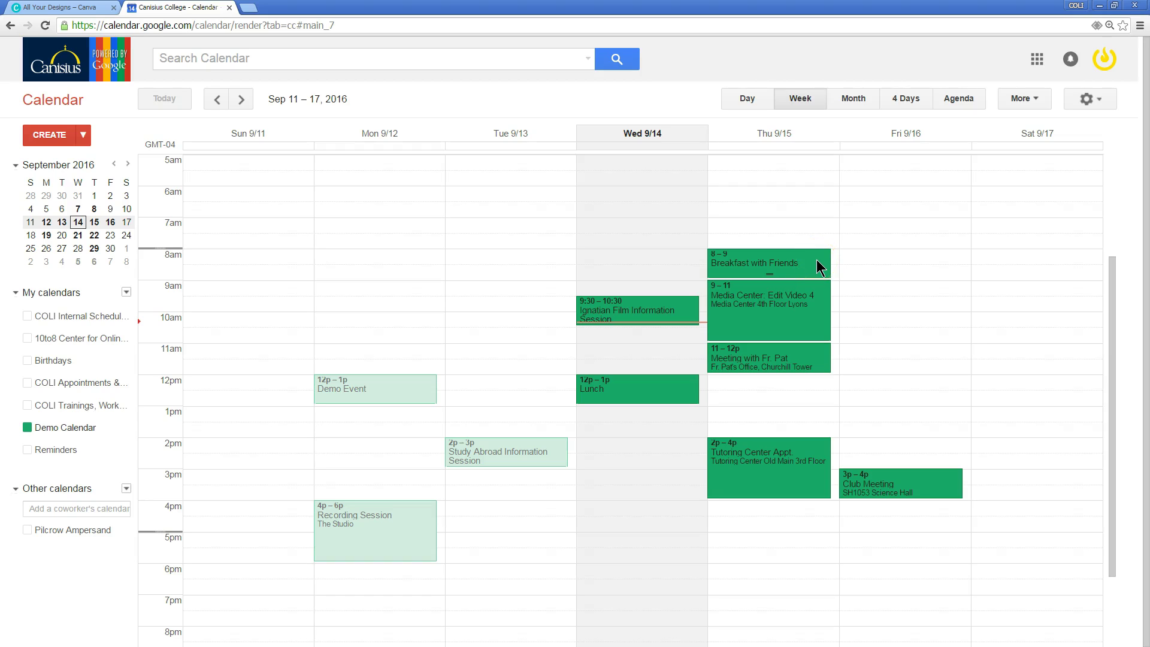
- Quick-add 'Breakfast on Friday 9:00am' to place a Breakfast event on Friday 9–10am
click(84, 136)
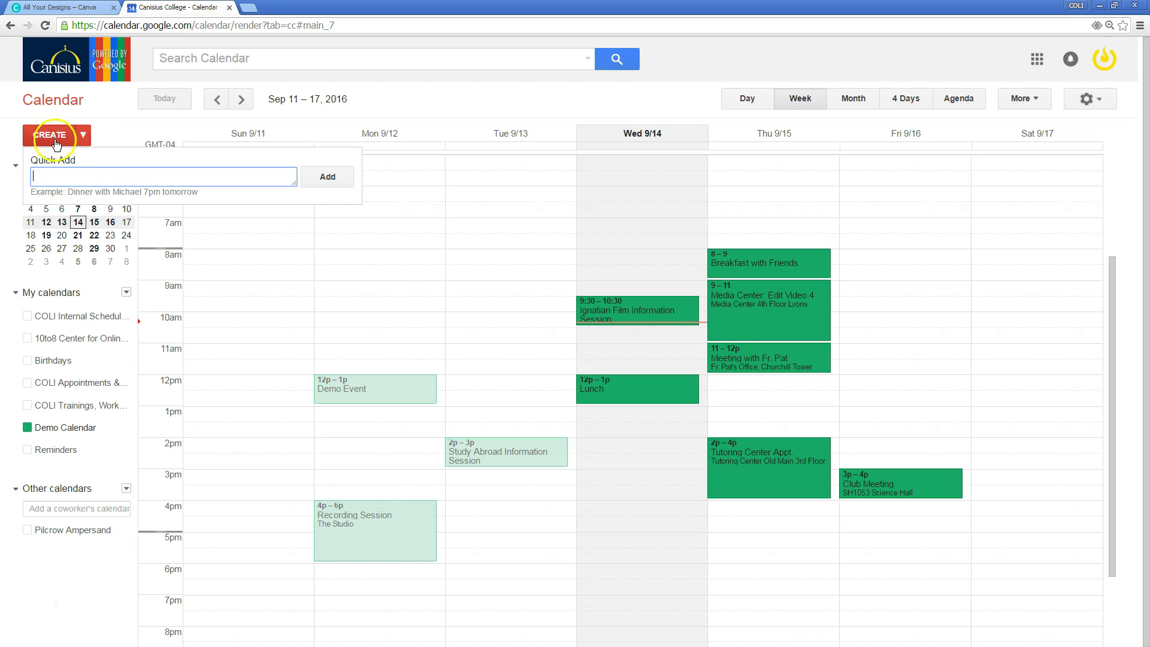
text(Breakfast on Frid)
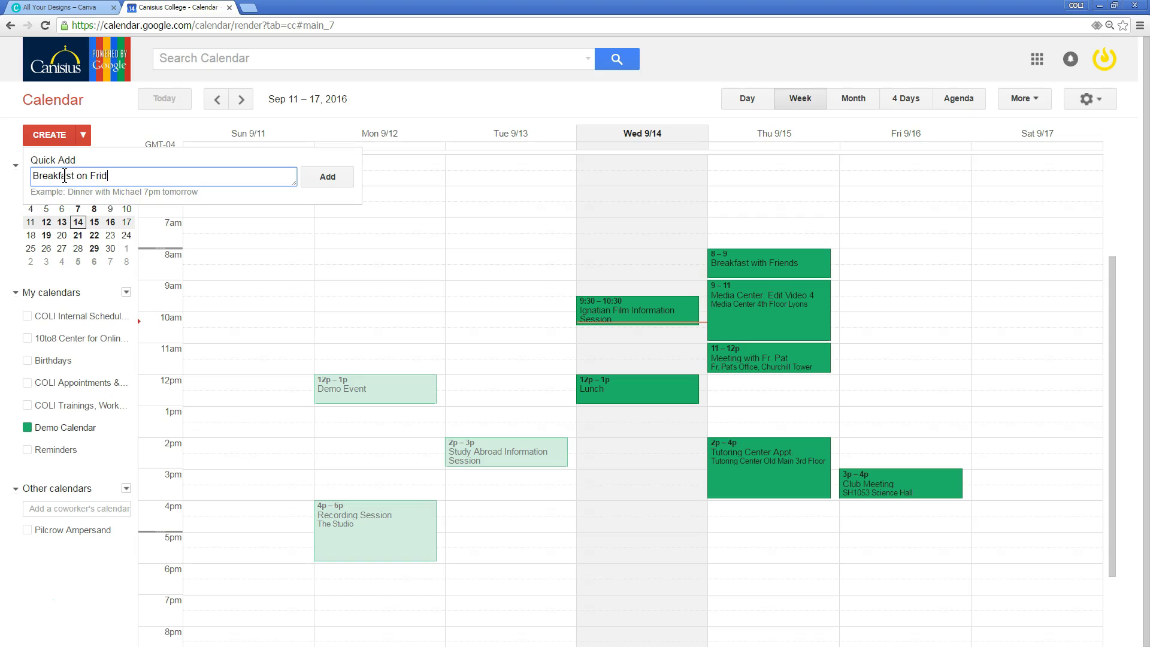
text(ay 9:00am)
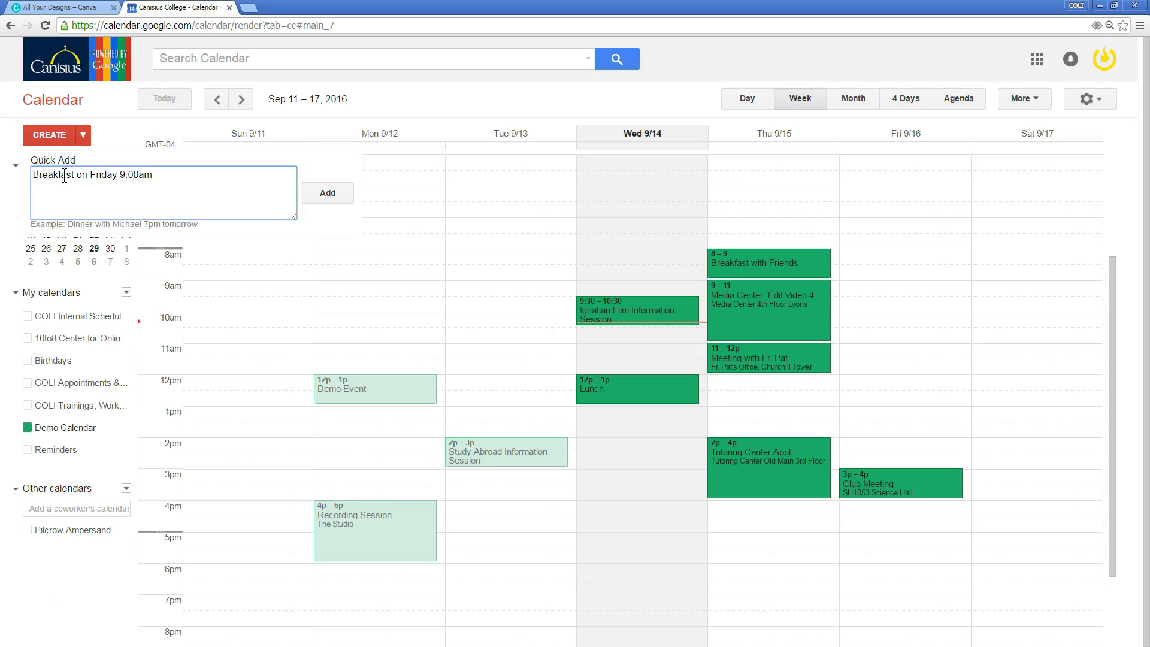
key(Return)
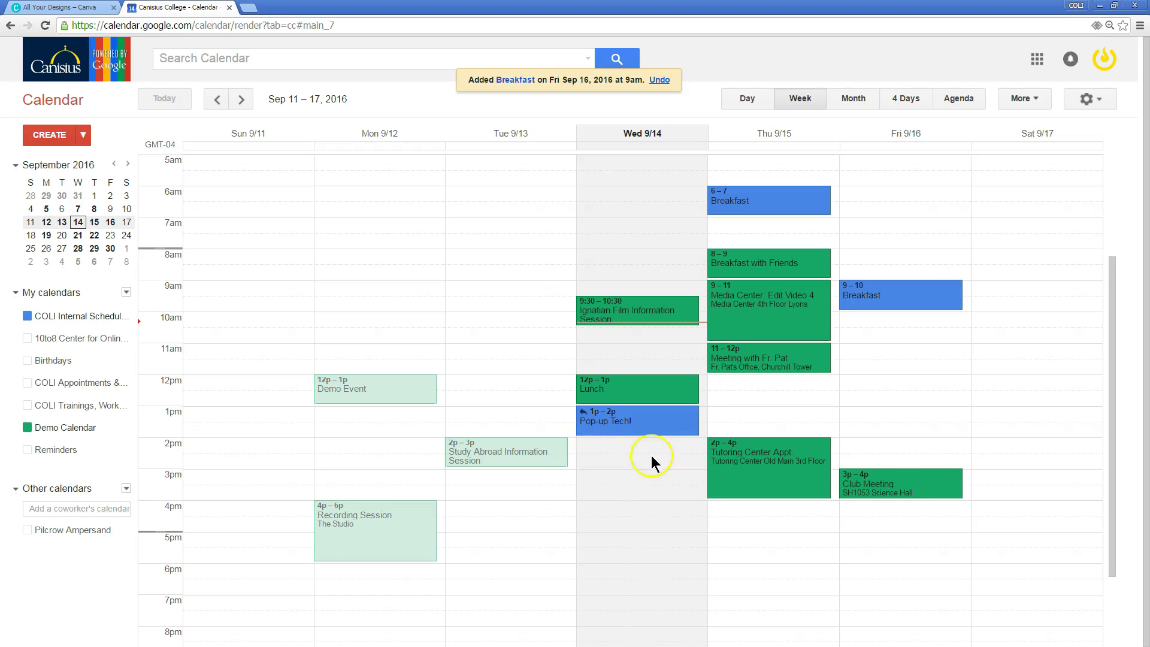
- Create a Wednesday 2pm event titled HIS101A and open its full details
click(599, 444)
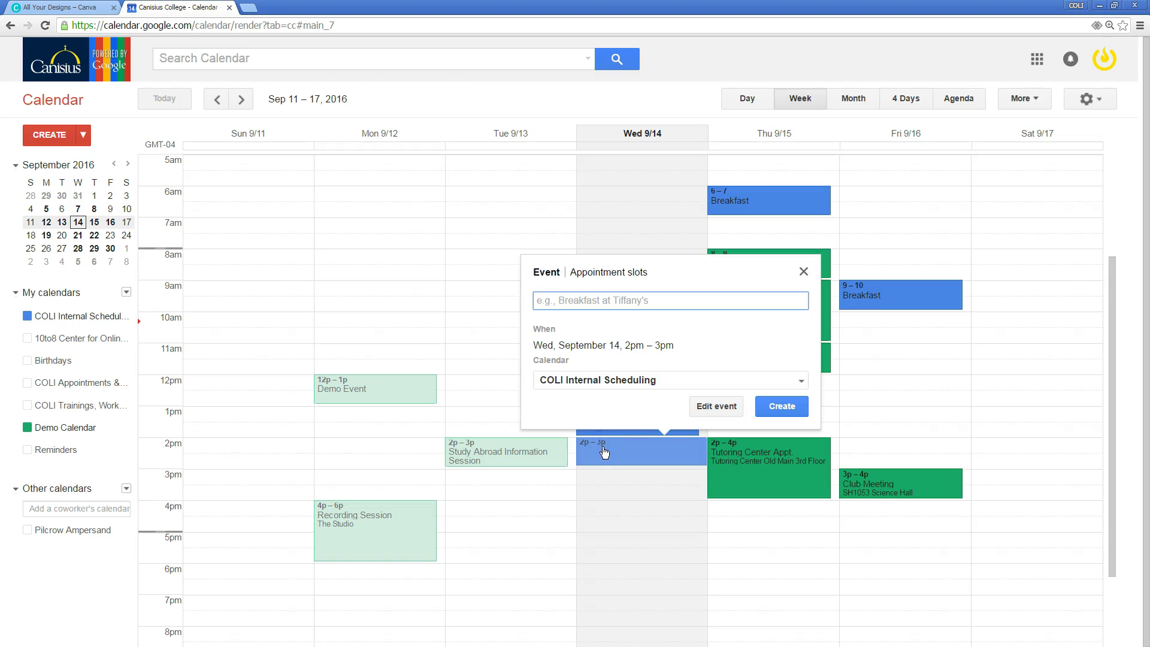
click(587, 296)
text(HIS101A)
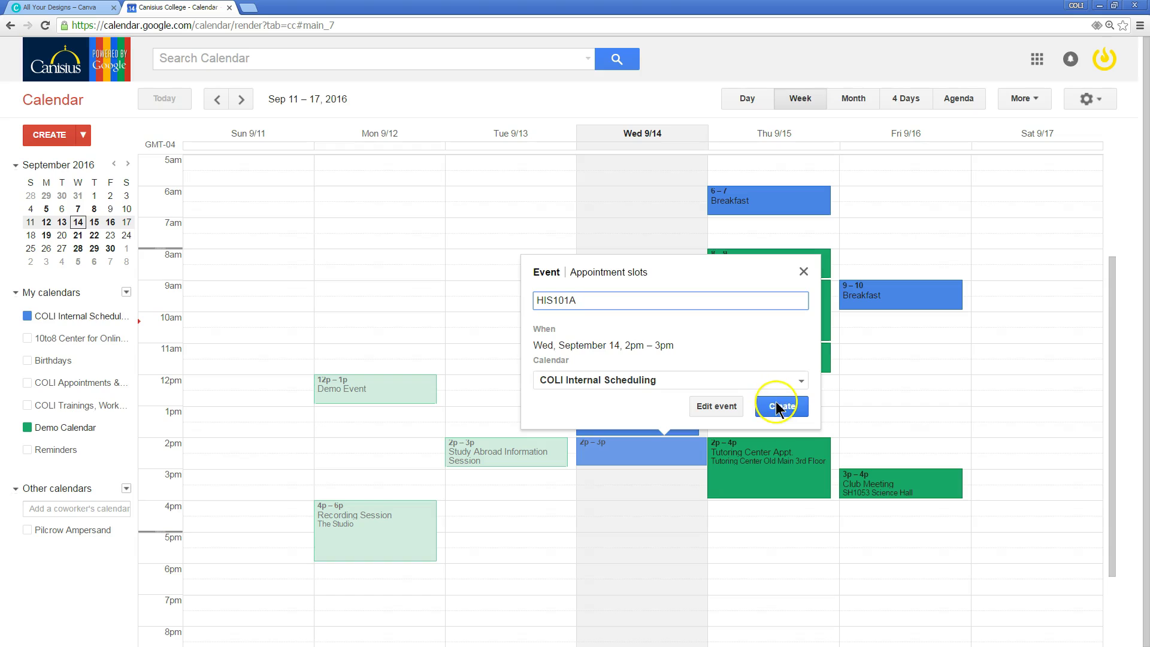
click(717, 405)
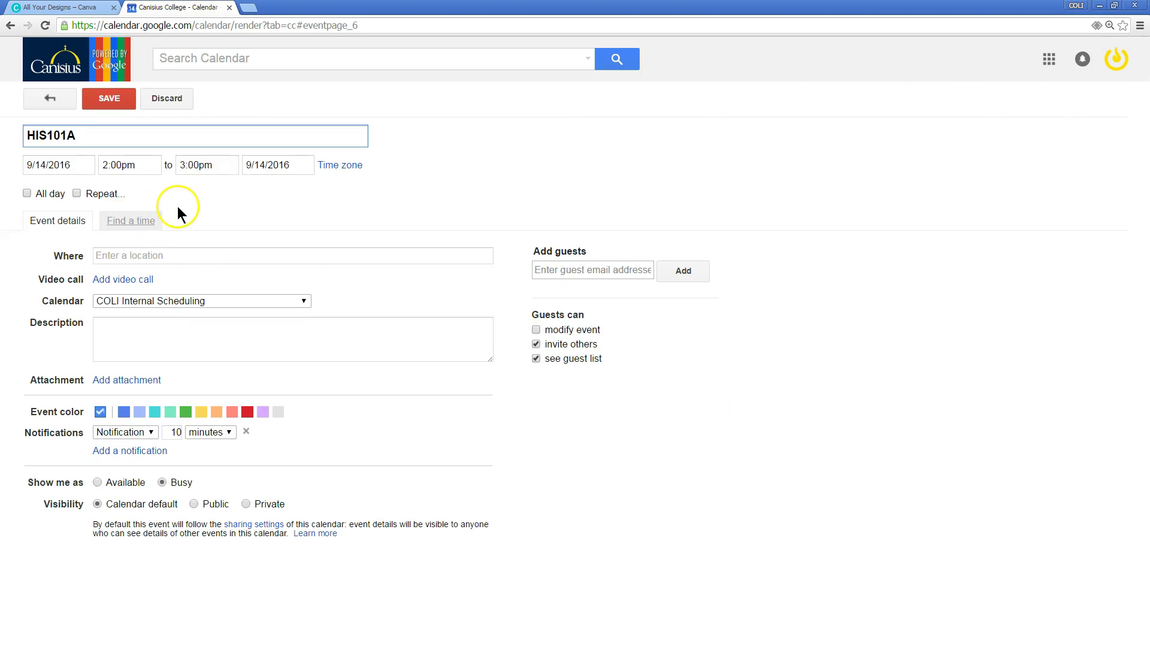
- Set HIS101A to repeat weekly on Mon, Wed and Fri, ending on 12/20/2016
click(76, 193)
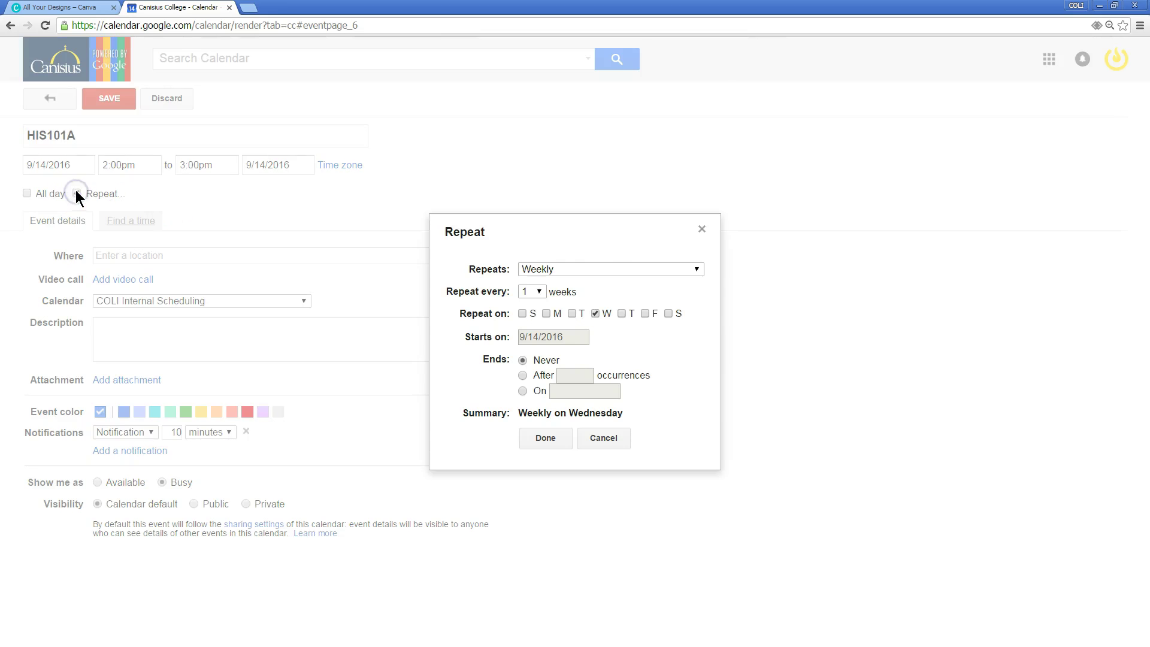
click(546, 313)
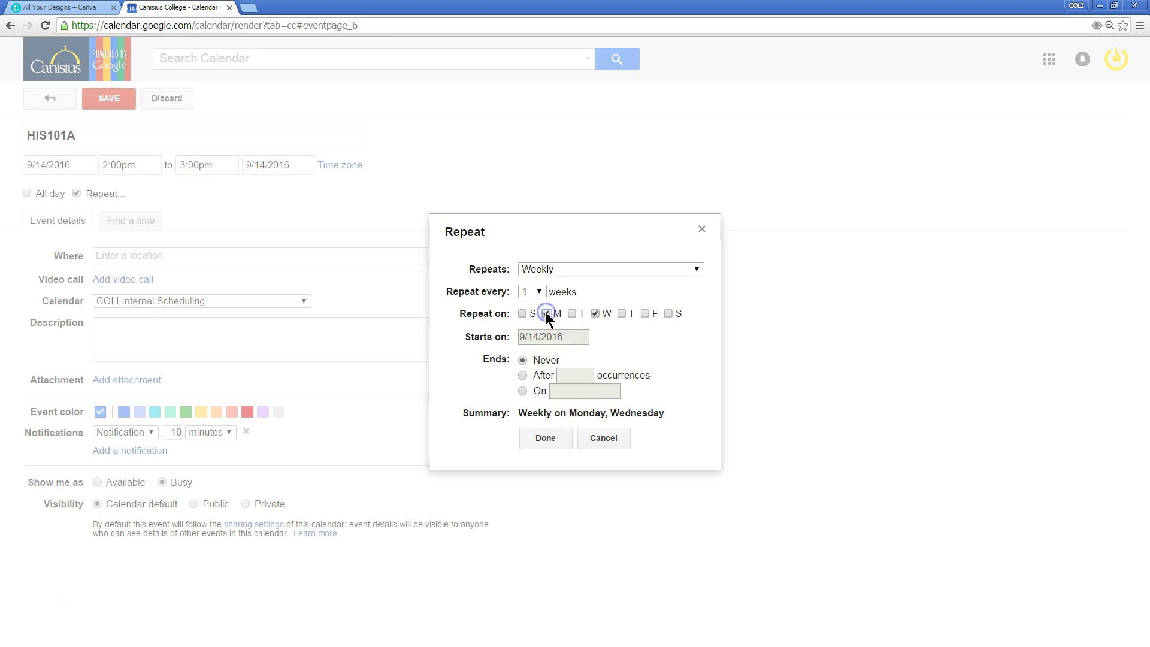
click(644, 313)
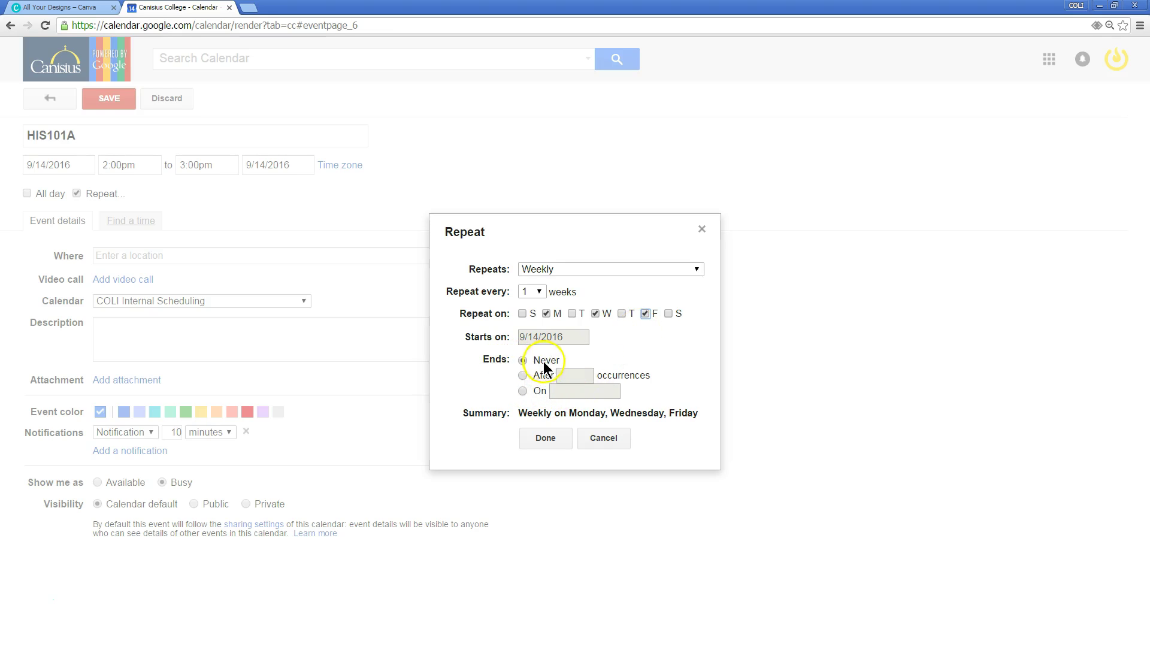
click(522, 391)
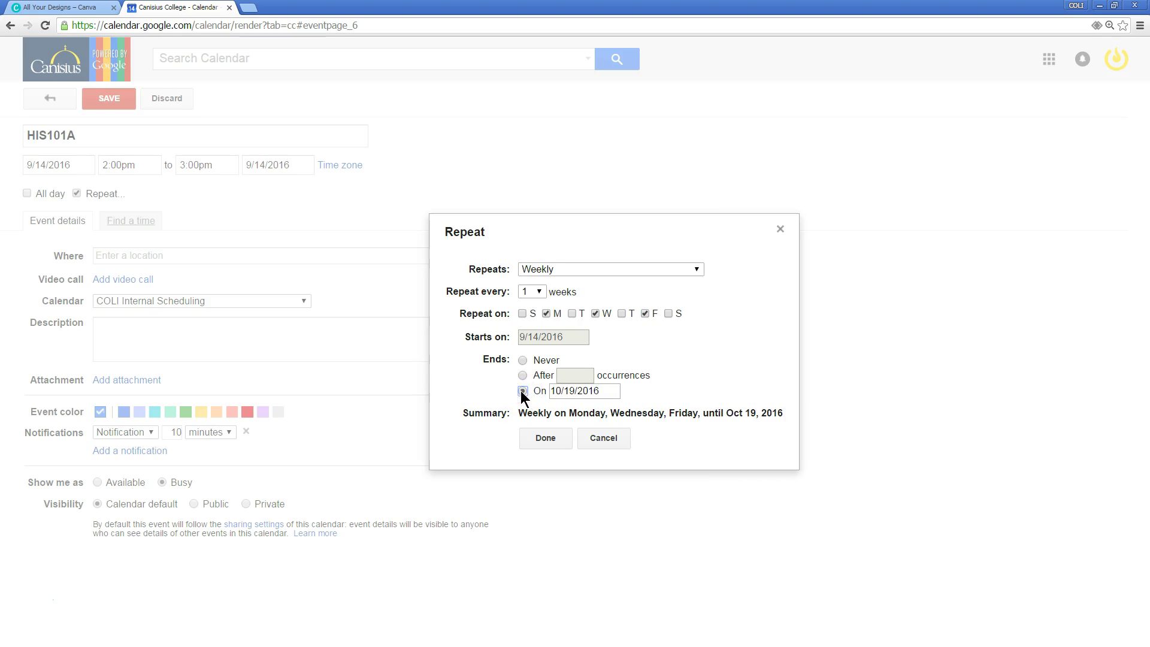
click(527, 390)
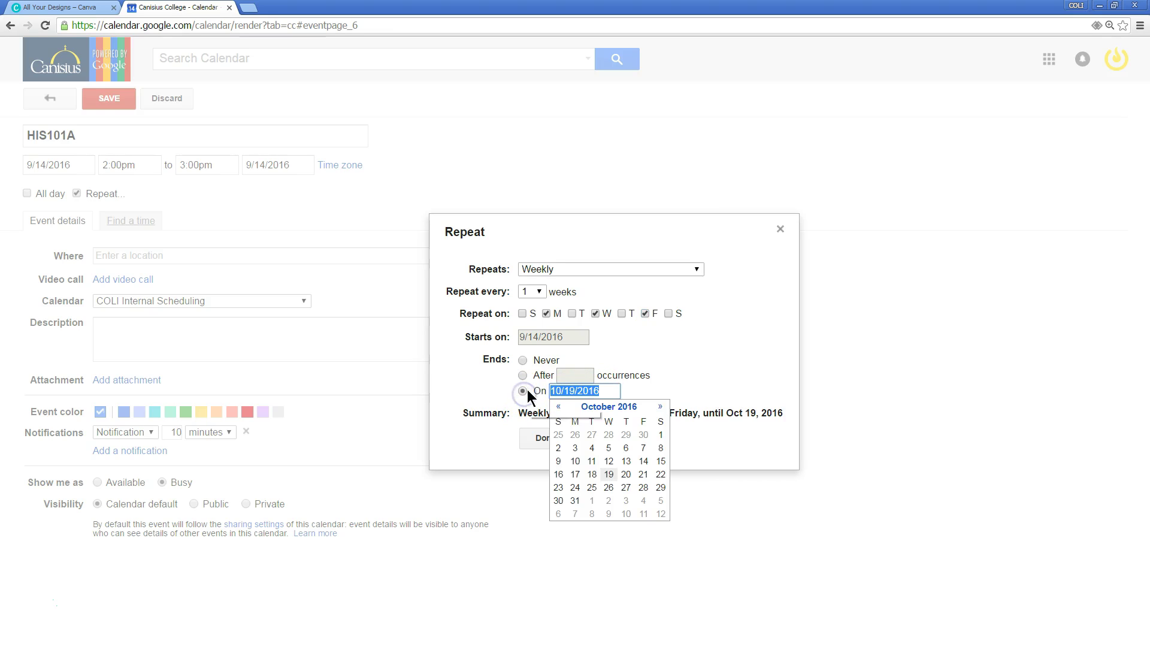
text(12/20/201)
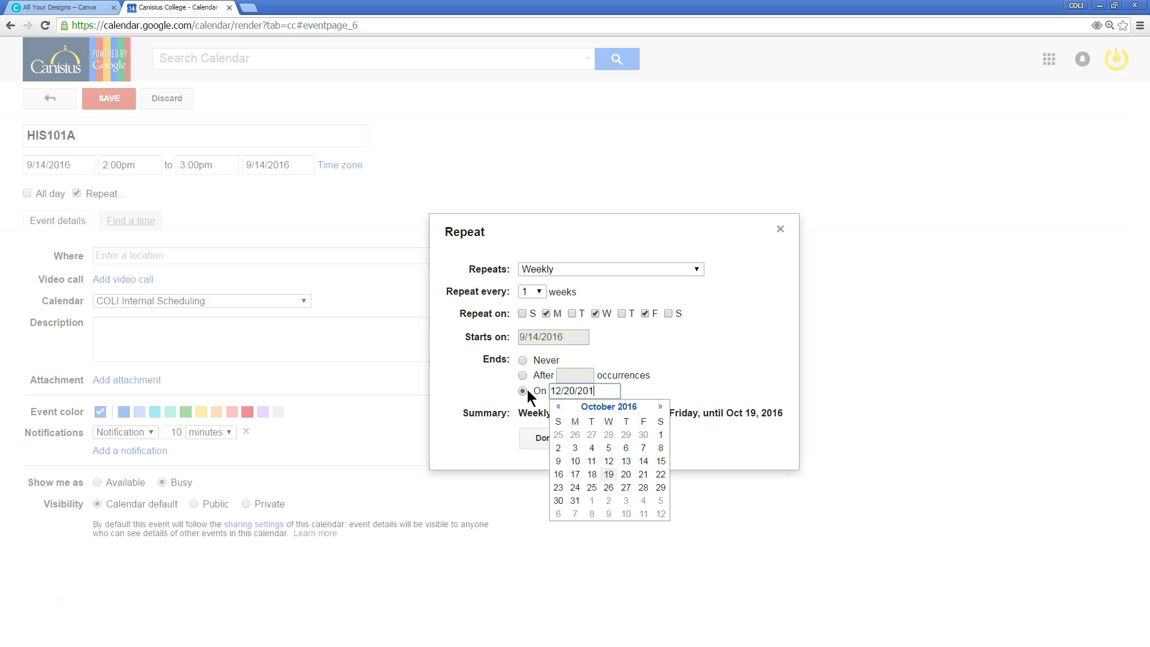
text(6)
click(680, 373)
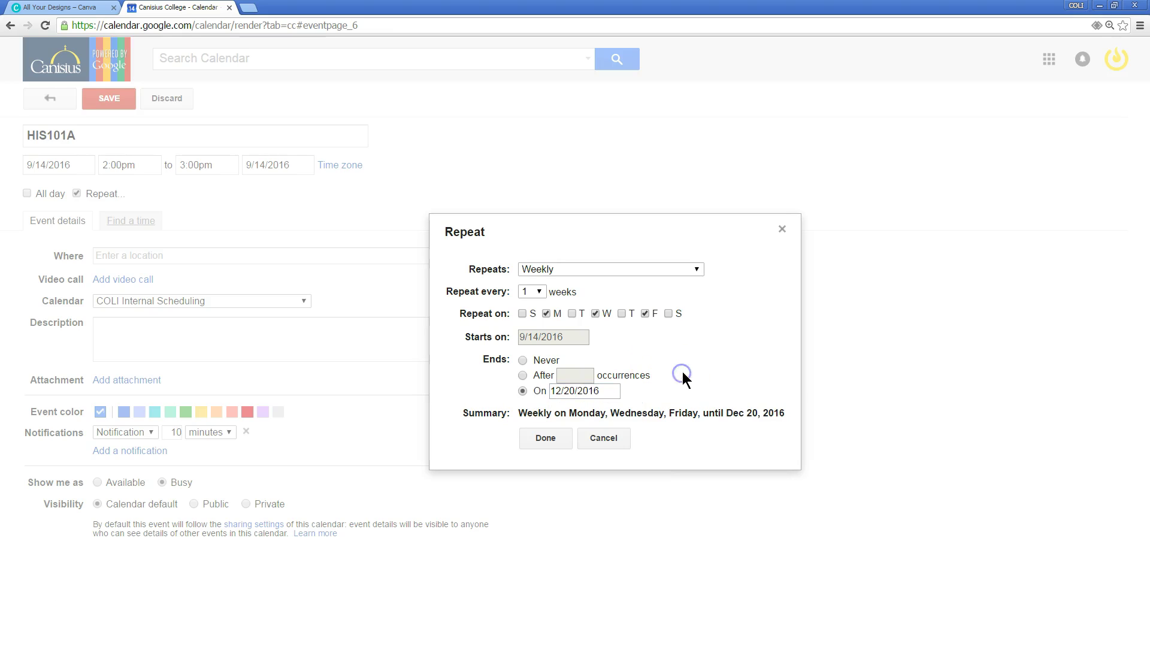
click(542, 438)
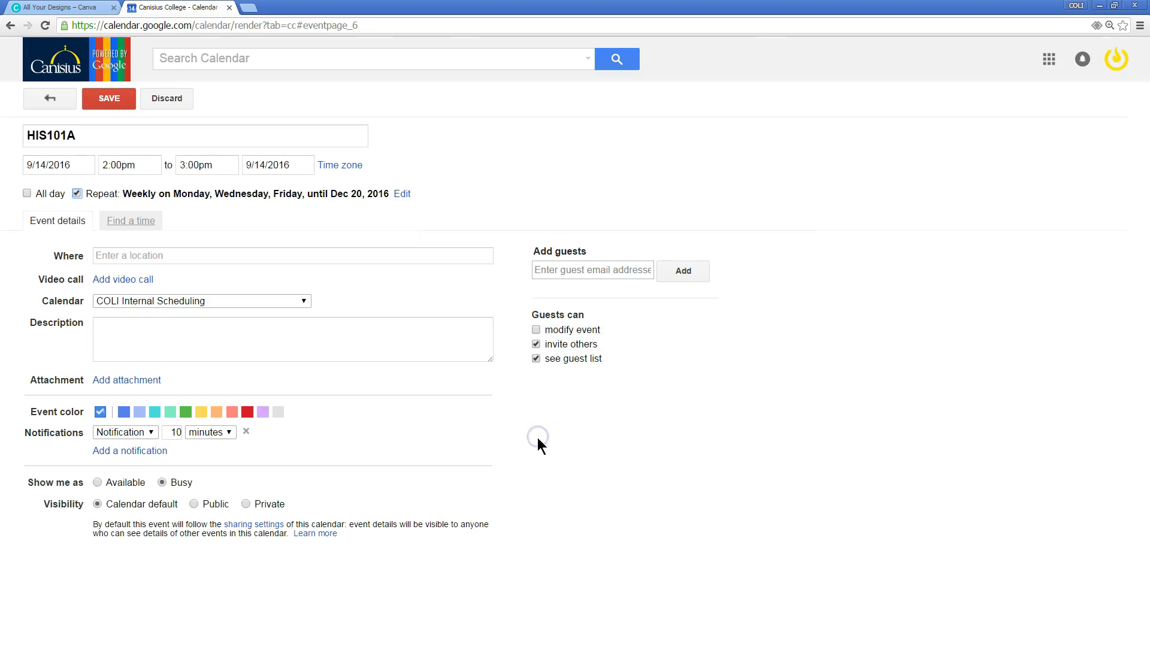
- Save HIS101A, check its repeats in the next two weeks, then return to today
click(105, 102)
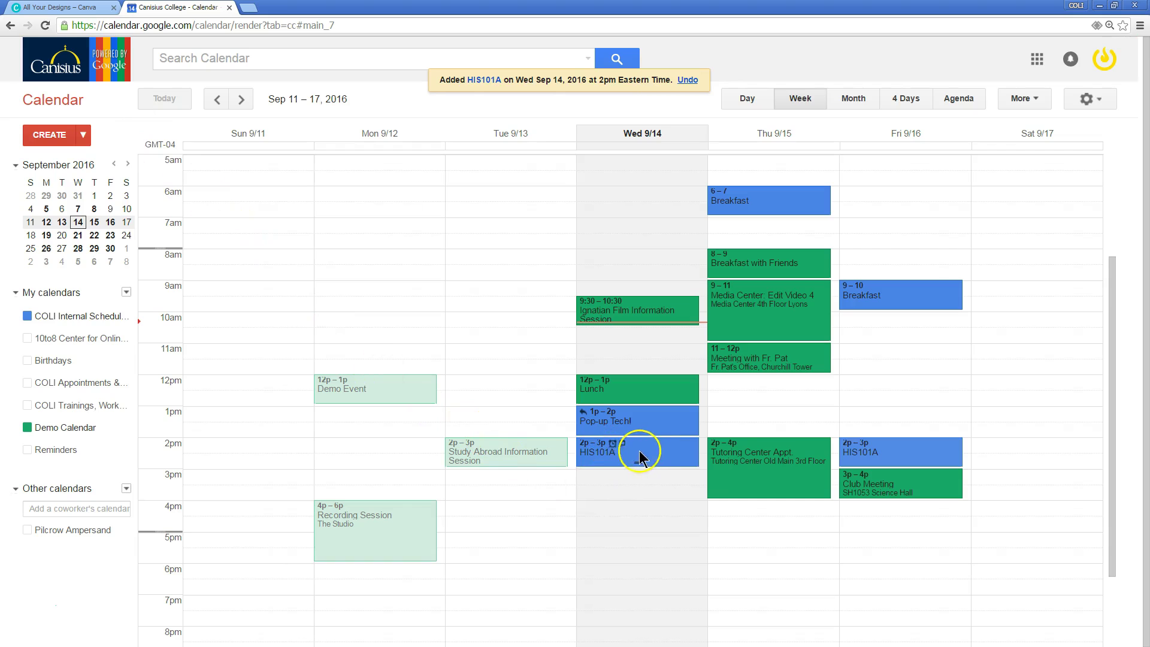
click(241, 99)
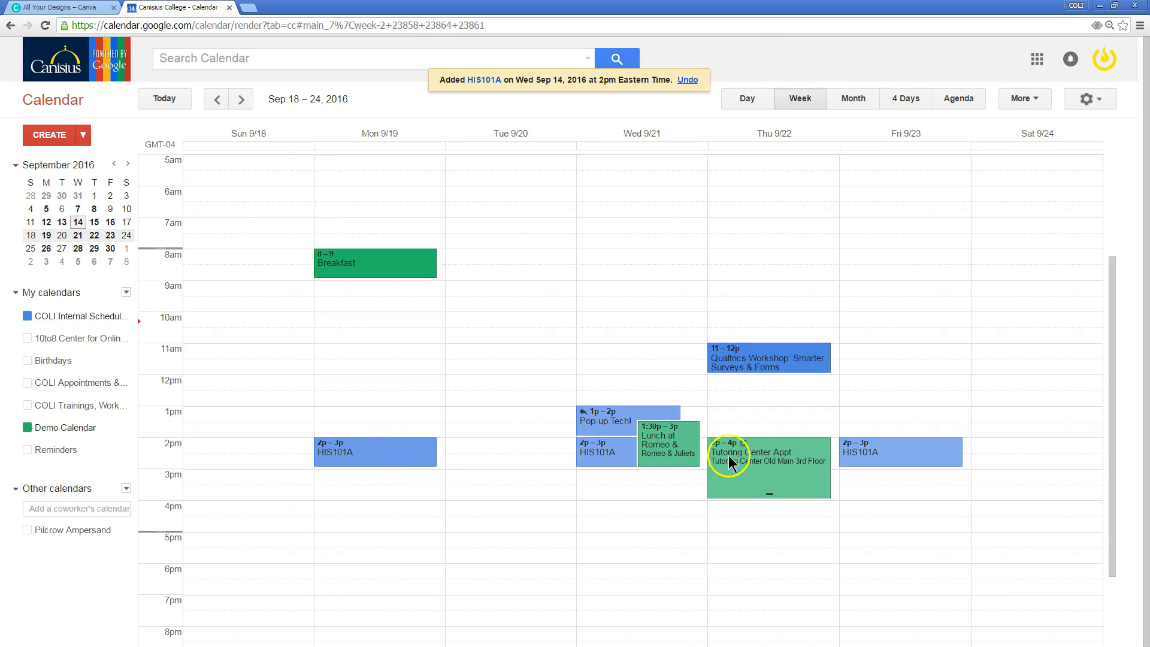
click(241, 99)
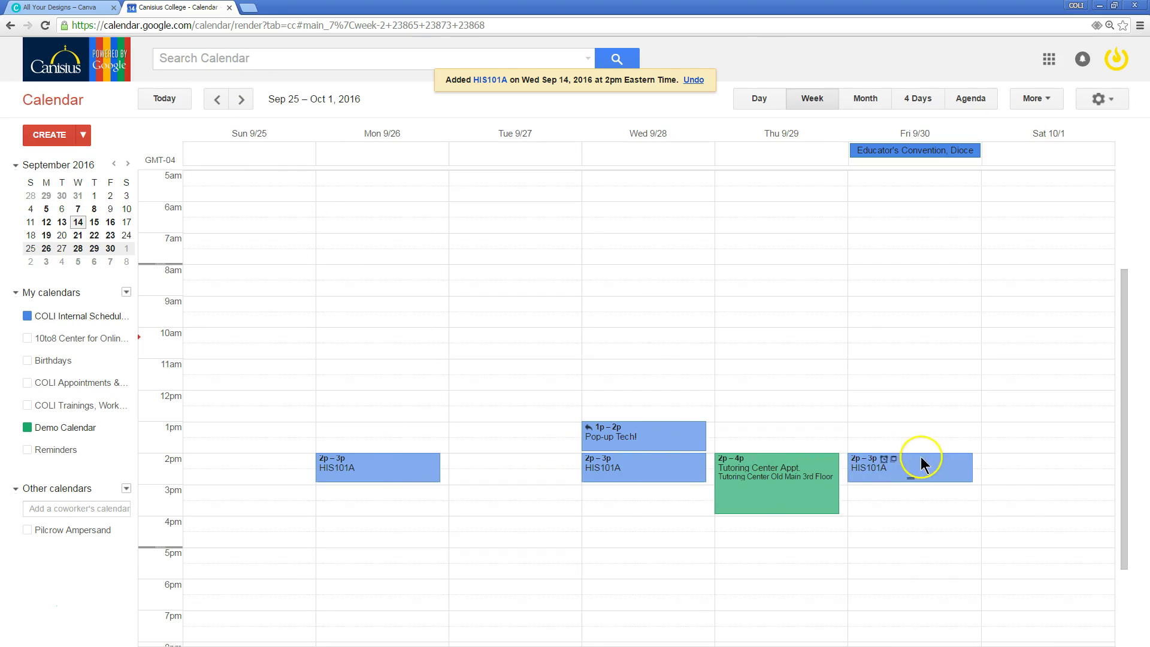
click(187, 99)
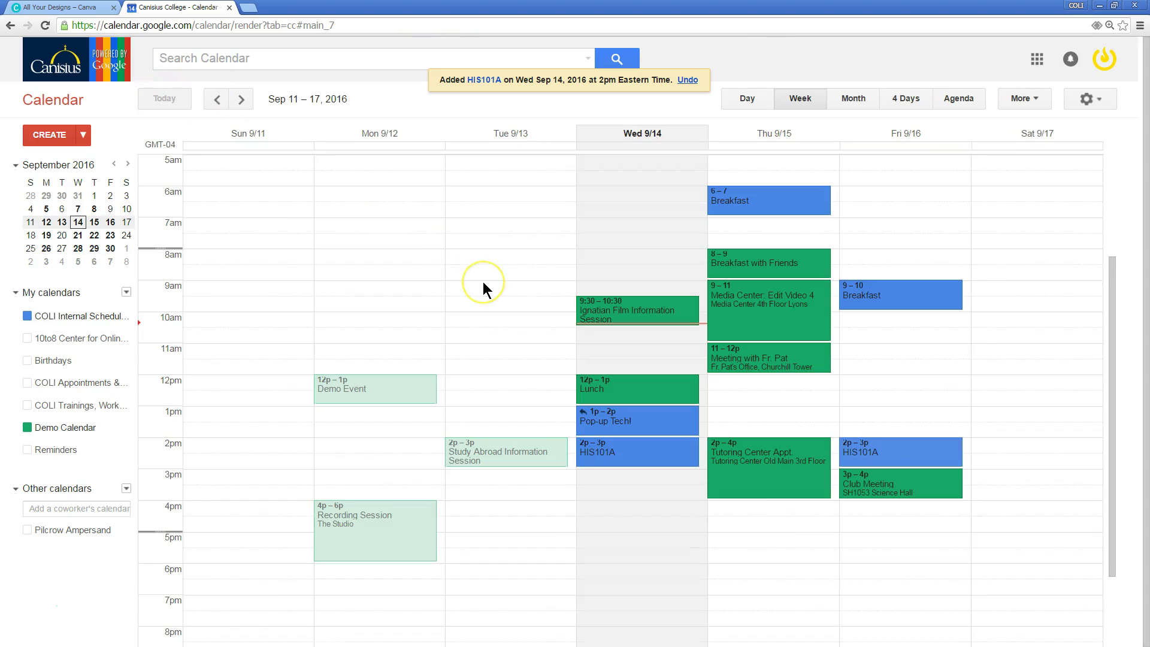